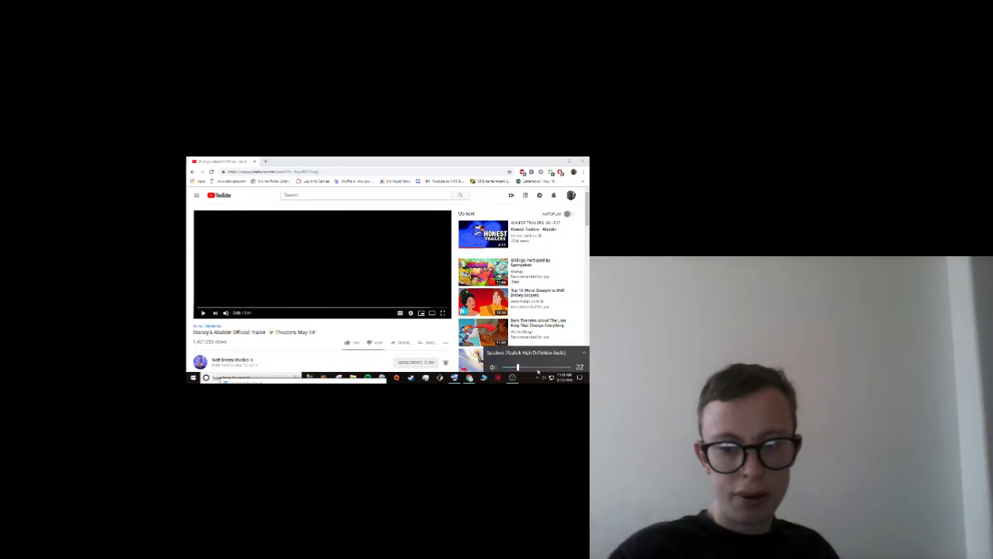
Step: Close the Windows volume flyout so the Aladdin trailer plays unobstructed
click(203, 315)
mouse_move(225, 313)
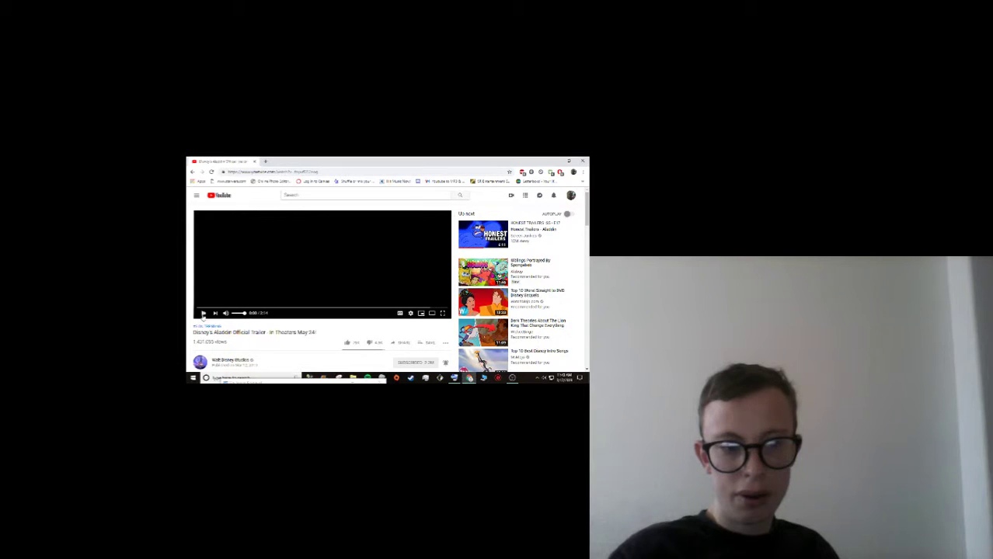
Step: Watch the Aladdin trailer full screen until the suggested-videos end screen appears
click(442, 314)
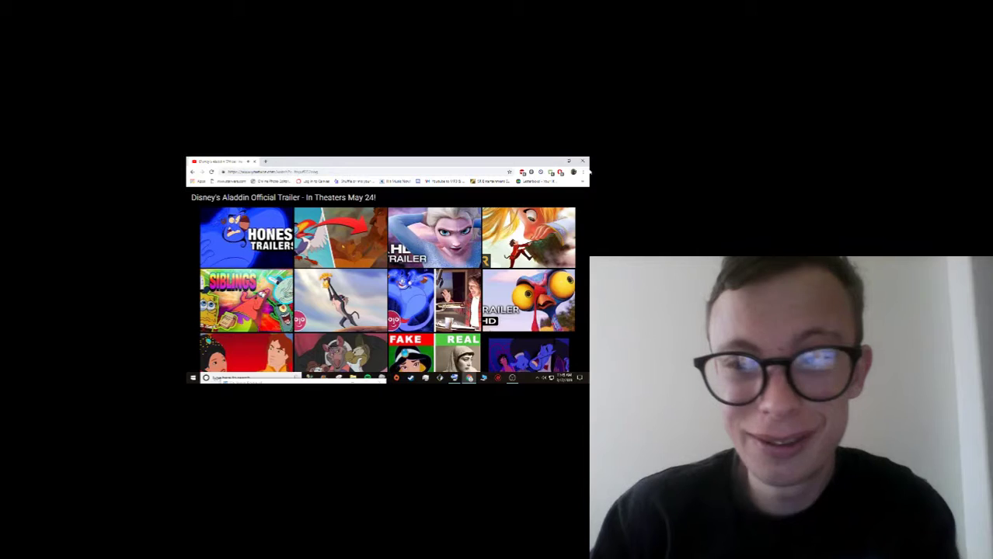
Step: Switch from YouTube to the OBS Studio window showing the webcam preview
click(512, 378)
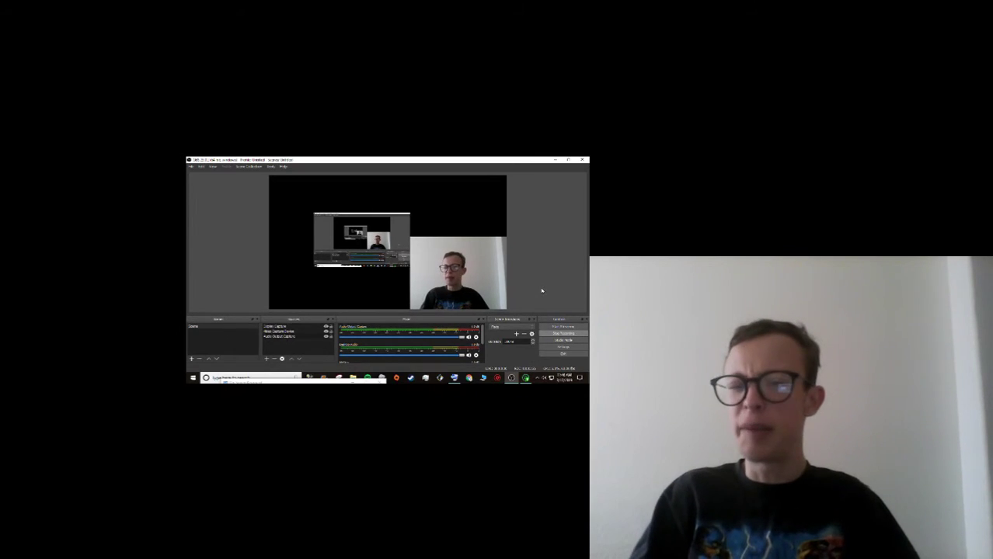
click(525, 379)
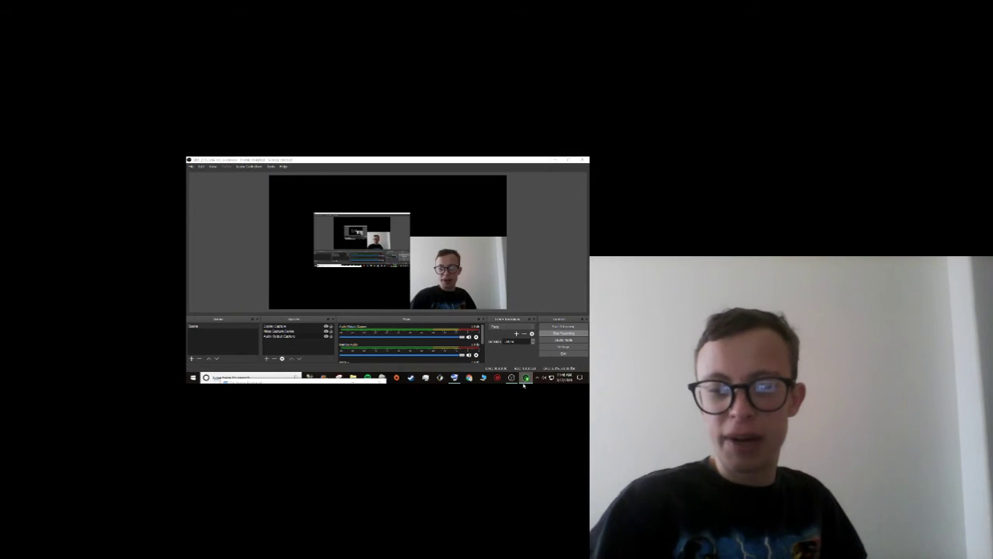
click(523, 359)
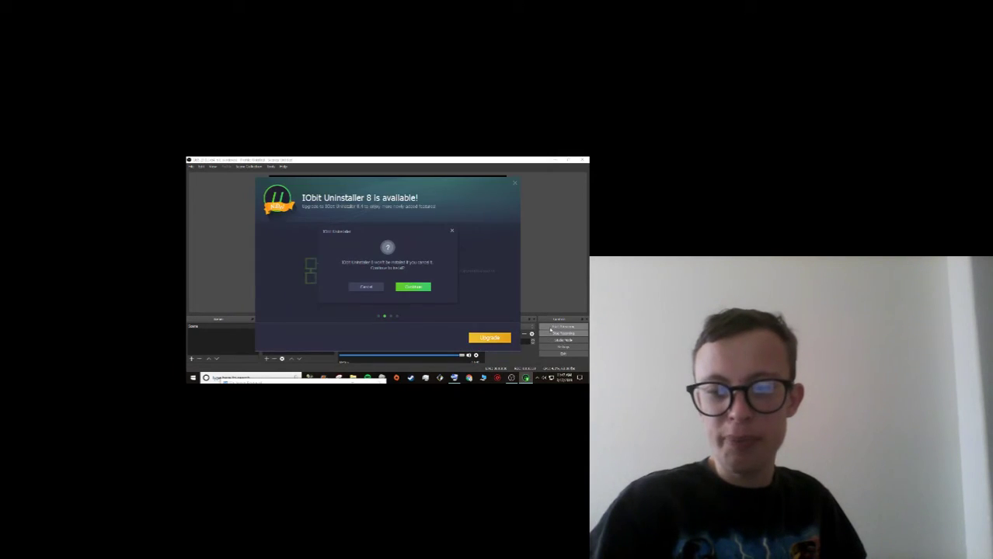
click(510, 379)
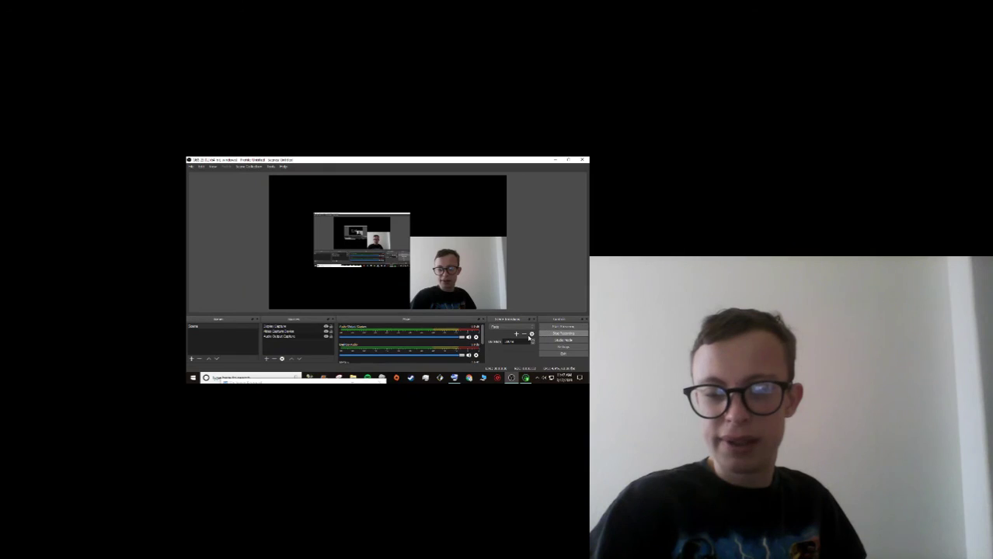